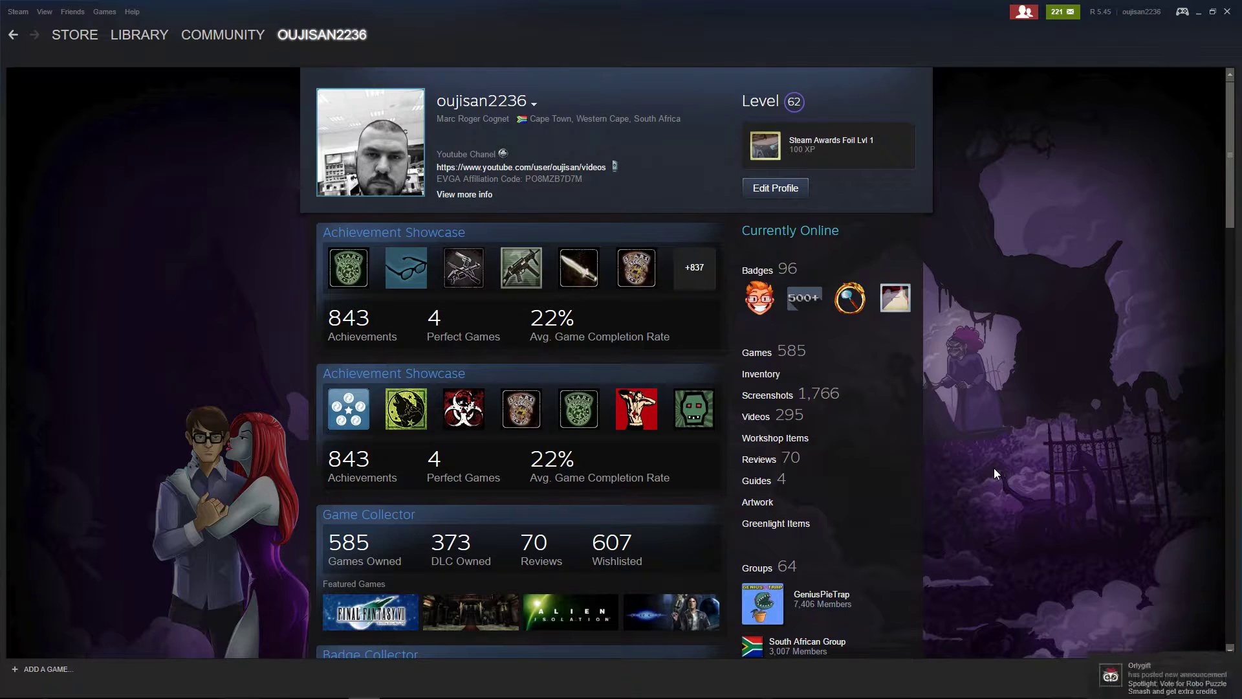
{"action": "scroll", "coordinate": [1028, 581], "scroll_direction": "down", "scroll_amount": 2}
{"action": "scroll", "coordinate": [1030, 577], "scroll_direction": "up", "scroll_amount": 2}
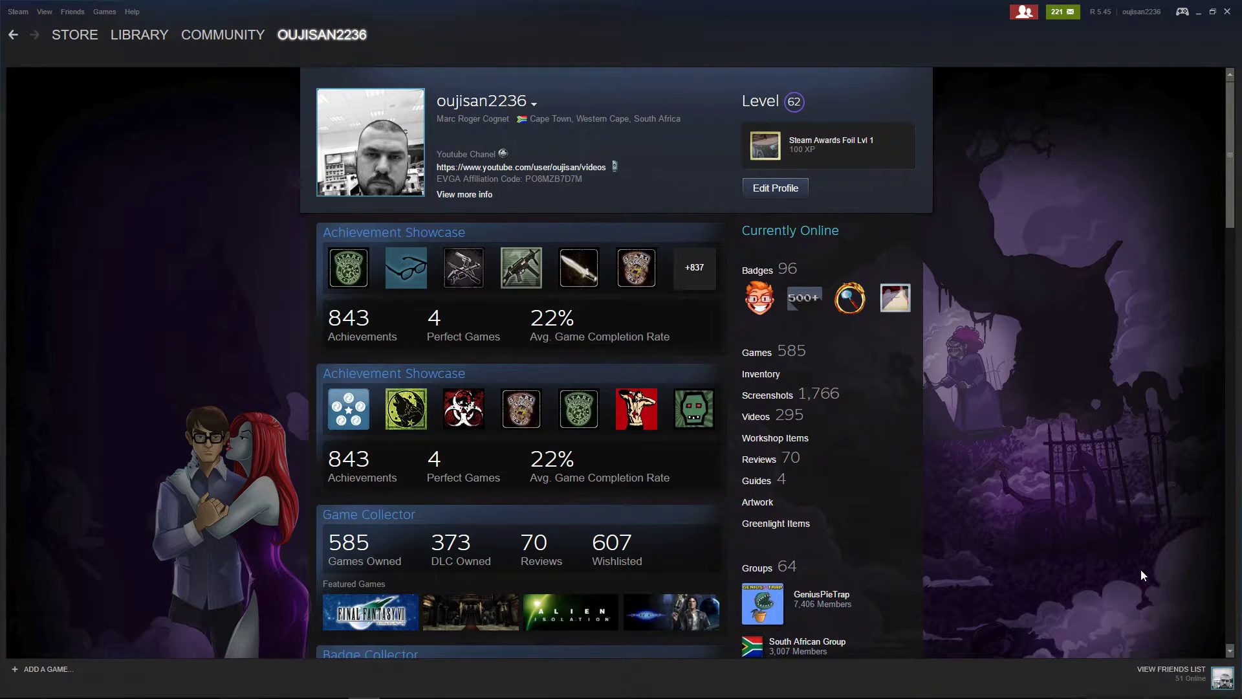
{"action": "left_click", "coordinate": [1192, 673]}
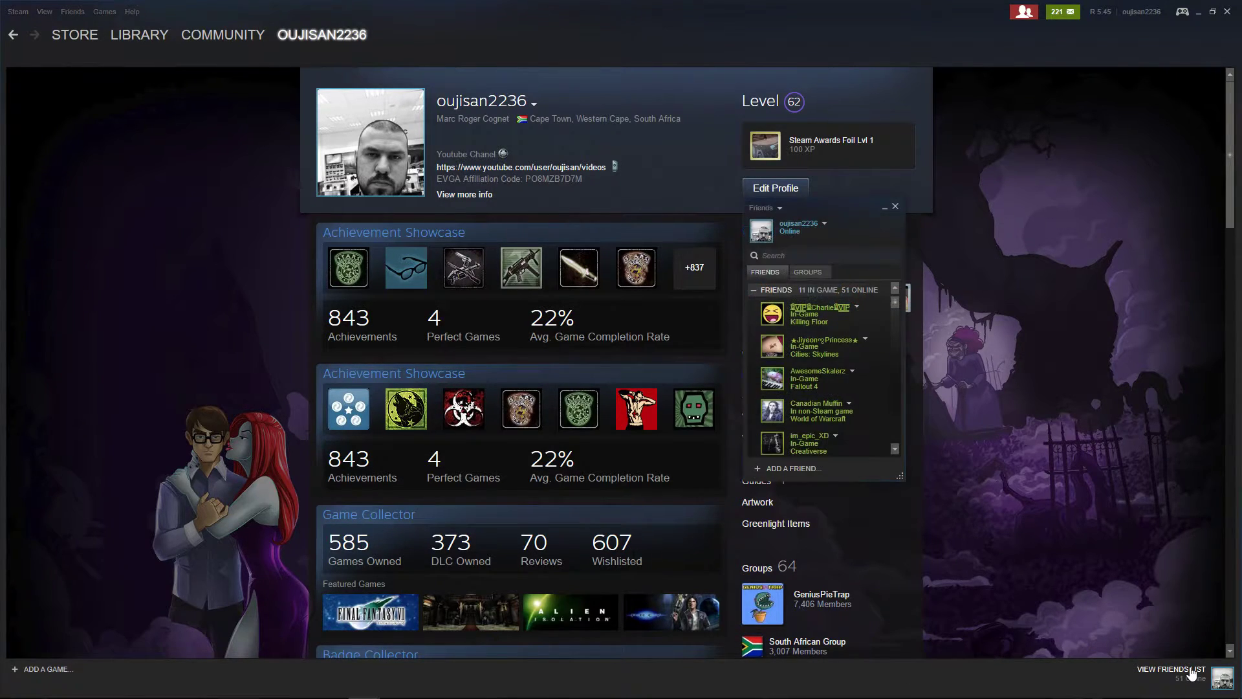
{"action": "left_click", "coordinate": [791, 468]}
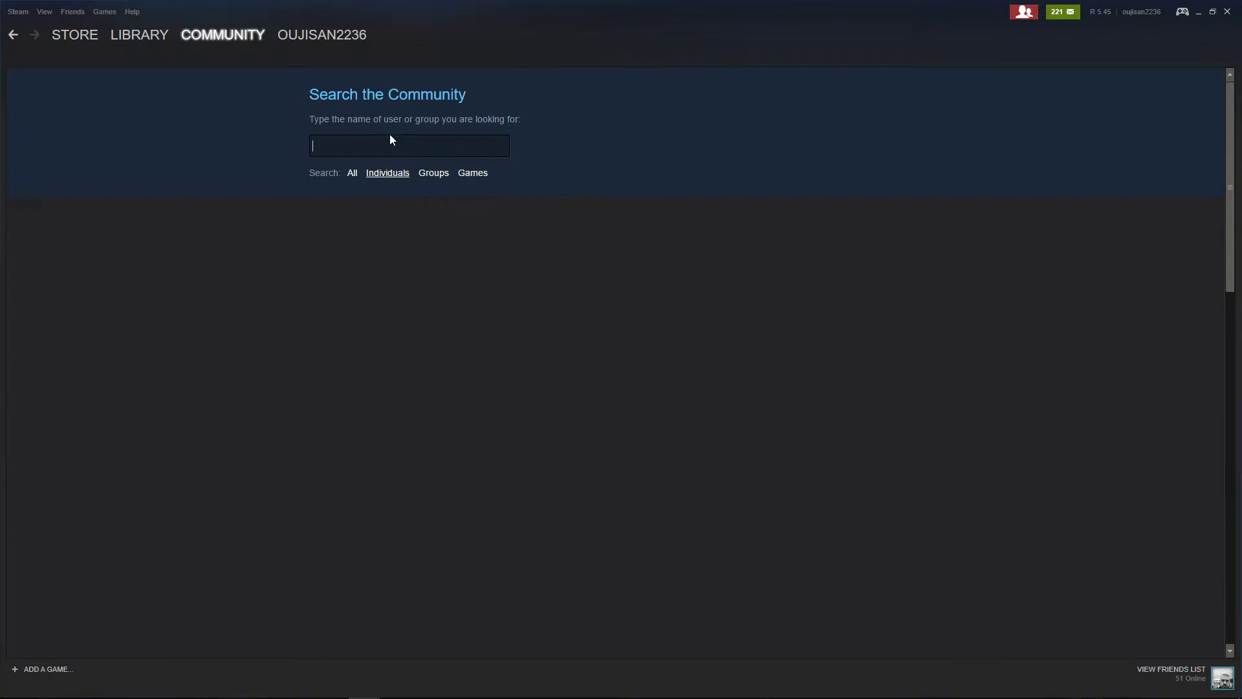
{"action": "type", "text": "st"}
{"action": "type", "text": "rifeheart"}
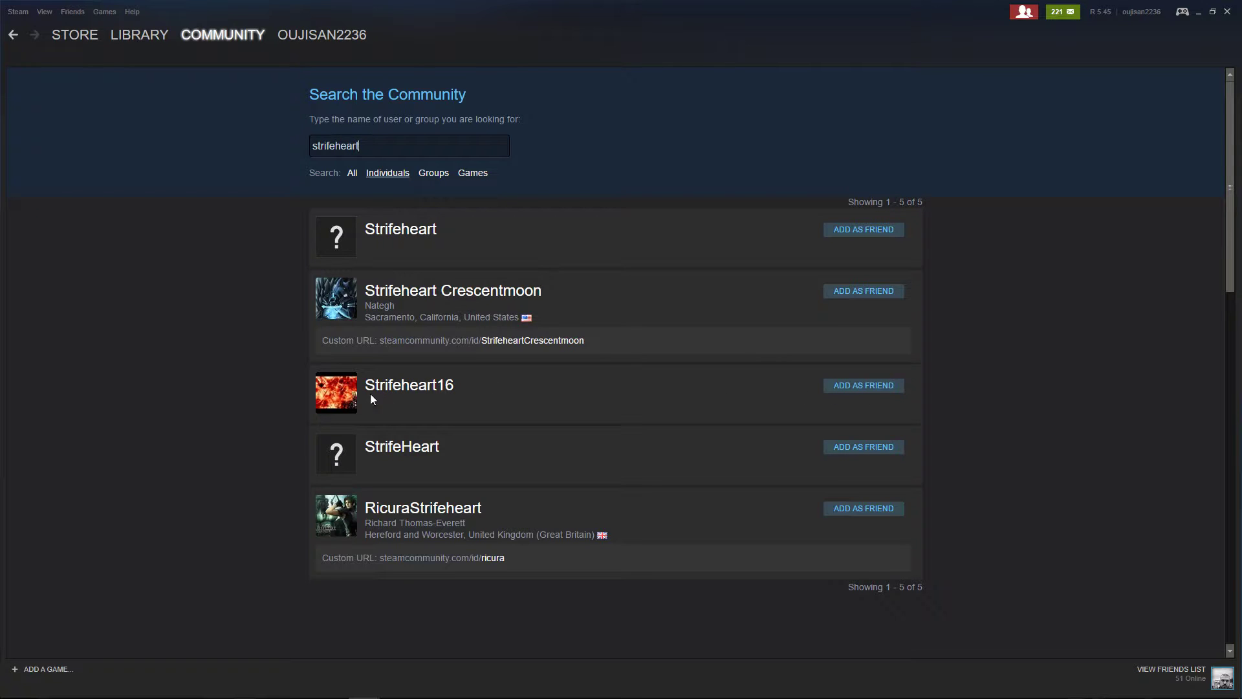
{"action": "left_click", "coordinate": [403, 388]}
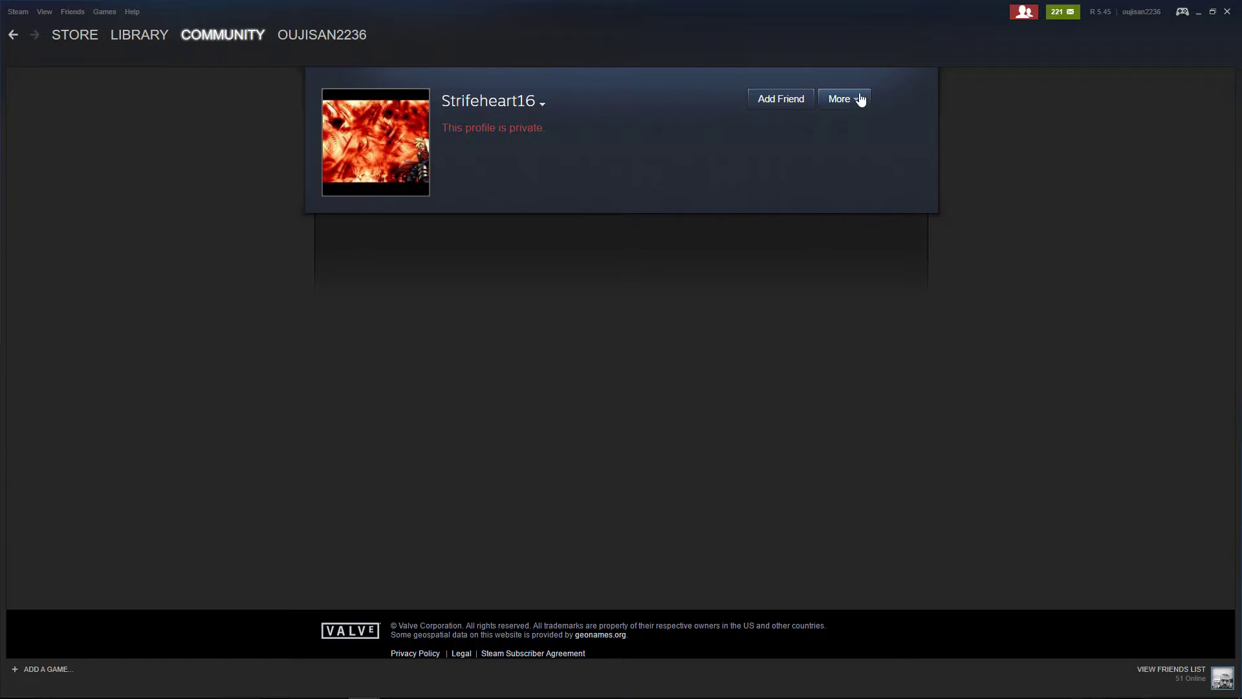
{"action": "left_click", "coordinate": [843, 99]}
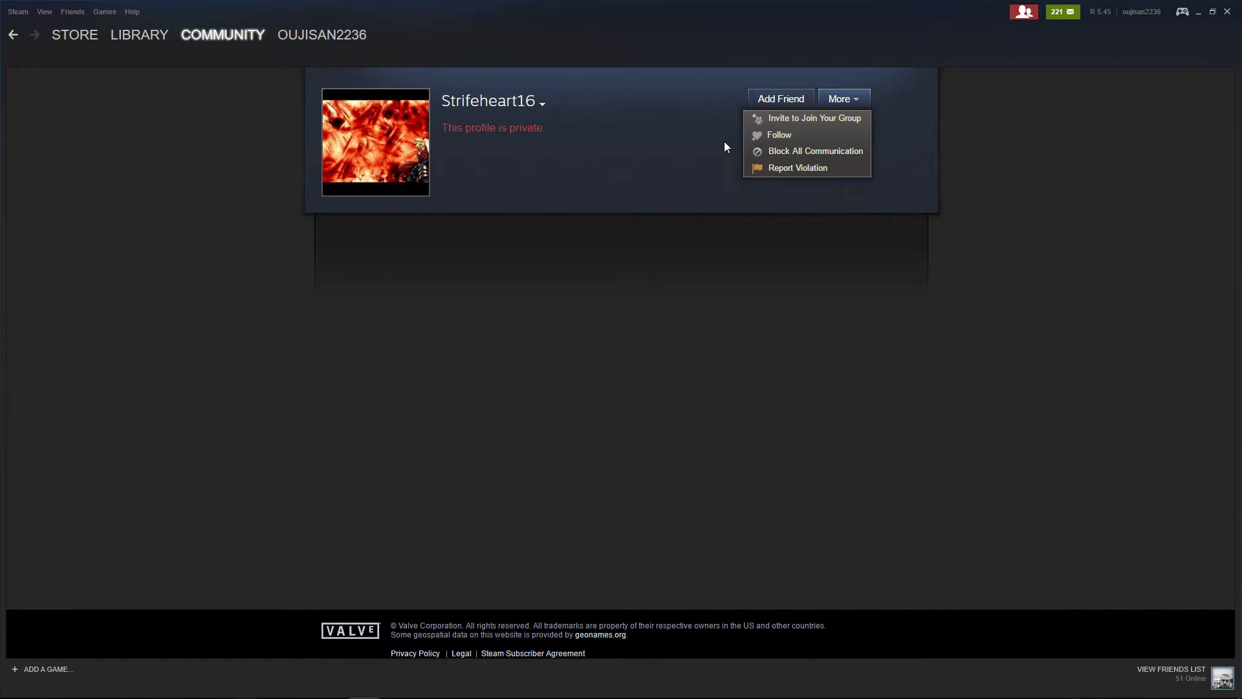
{"action": "left_click", "coordinate": [1020, 191]}
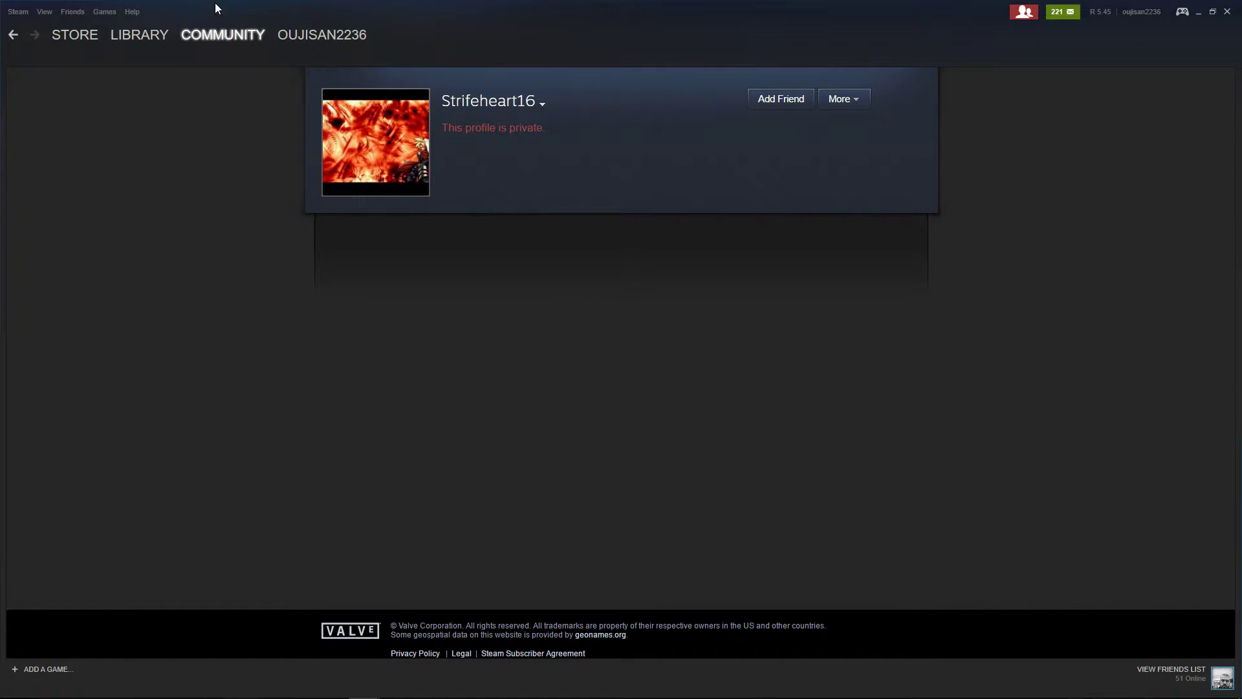
{"action": "mouse_move", "coordinate": [321, 35]}
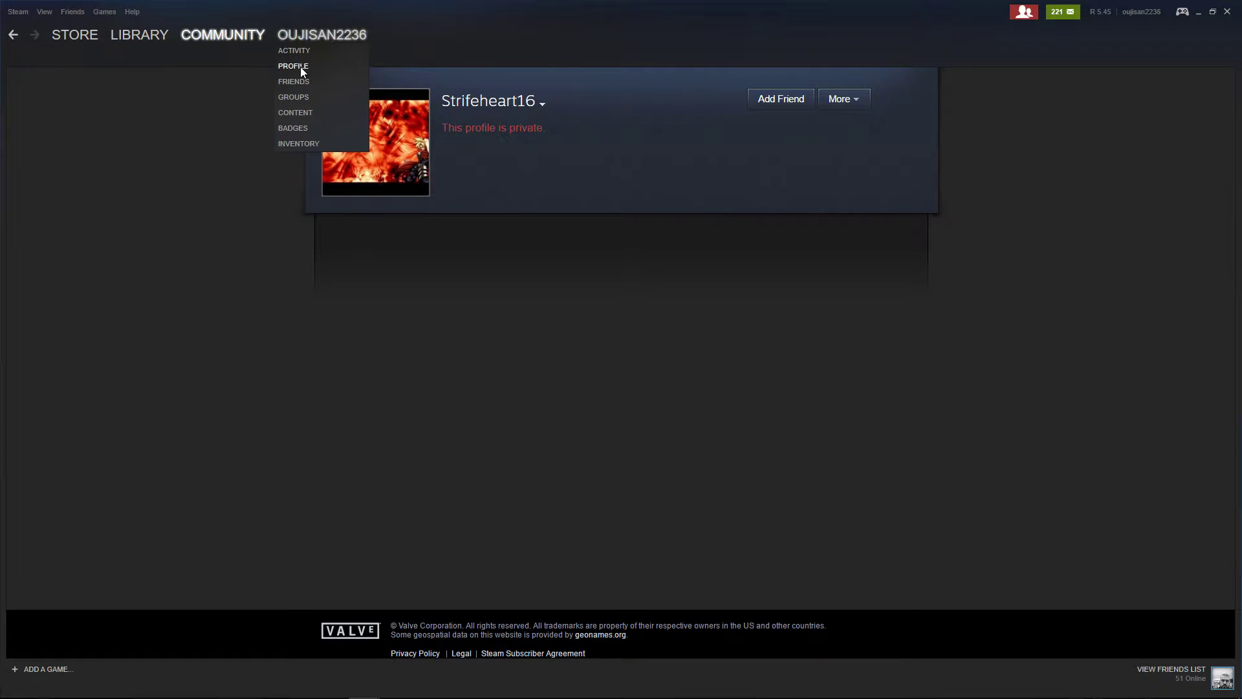
Show the Recently Played With tab on your own Friends page.
{"action": "left_click", "coordinate": [293, 82]}
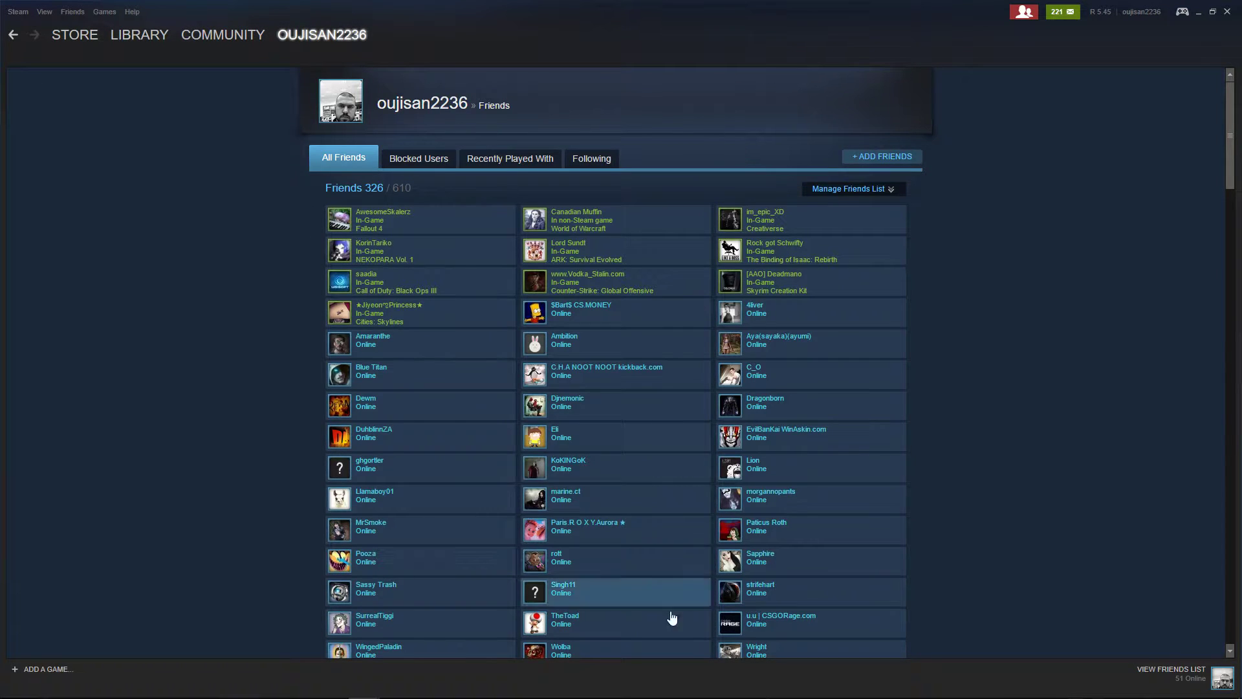
{"action": "scroll", "coordinate": [889, 458], "scroll_direction": "down", "scroll_amount": 5}
{"action": "scroll", "coordinate": [841, 411], "scroll_direction": "up", "scroll_amount": 5}
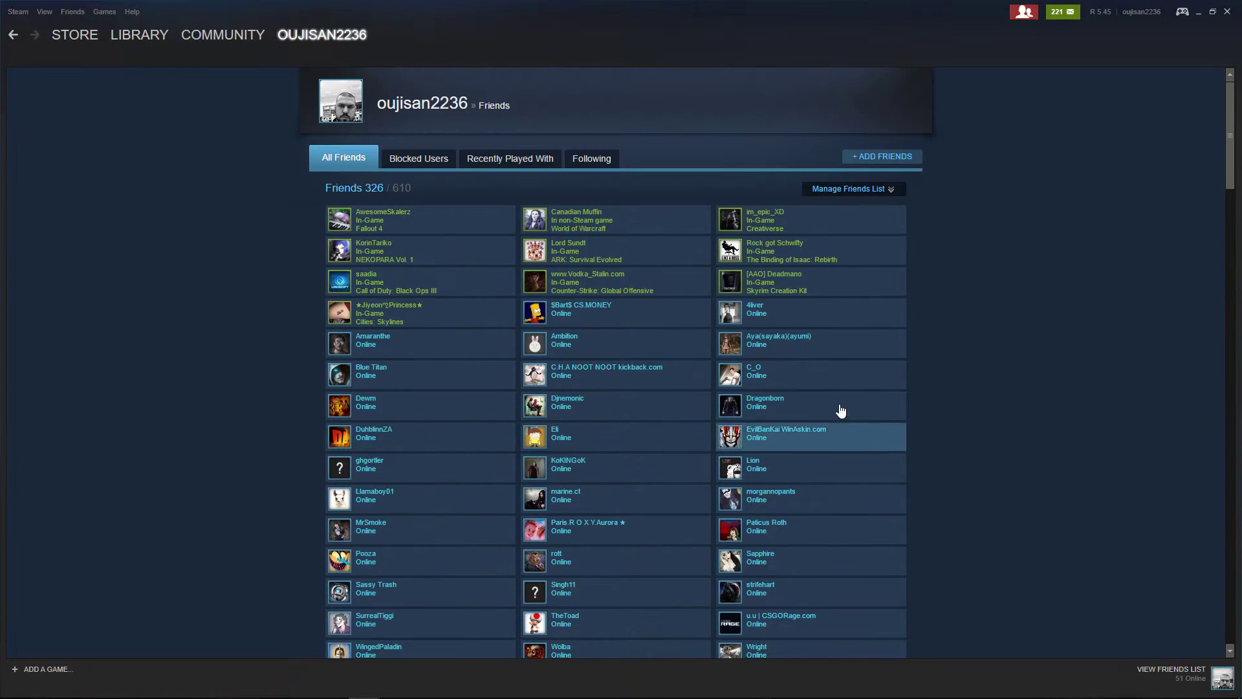
{"action": "left_click", "coordinate": [486, 165]}
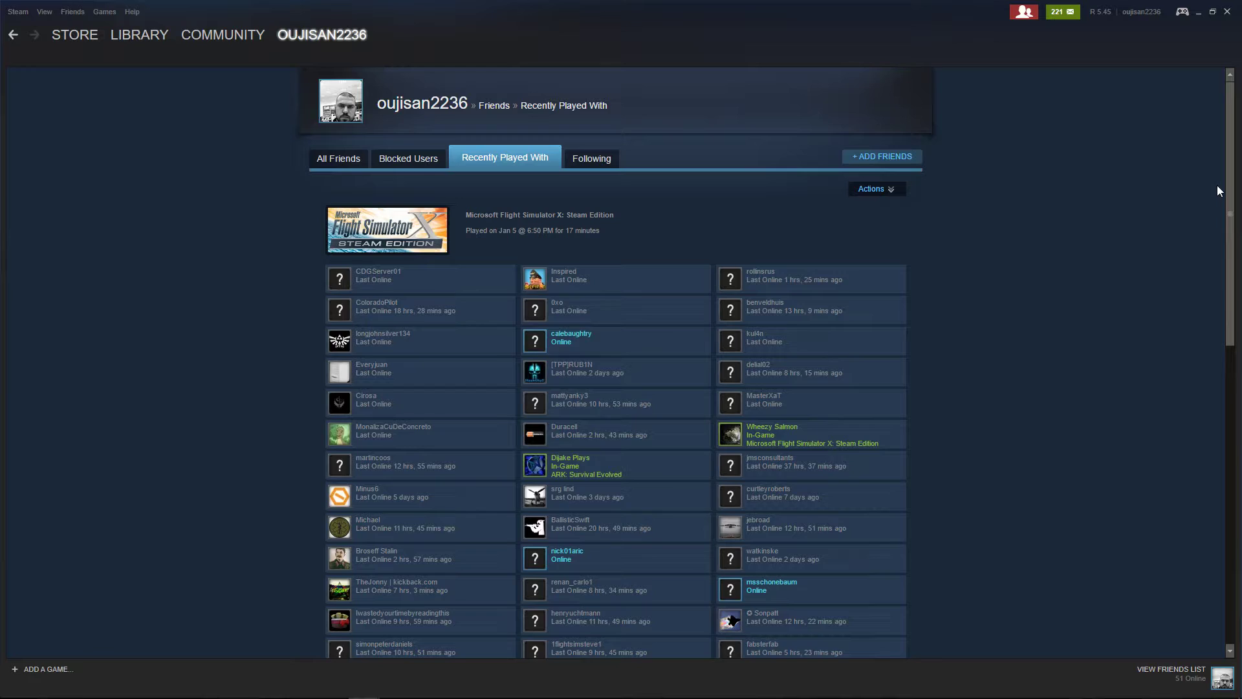
{"action": "scroll", "coordinate": [1101, 238], "scroll_direction": "down", "scroll_amount": 2}
{"action": "scroll", "coordinate": [1062, 264], "scroll_direction": "down", "scroll_amount": 2}
{"action": "scroll", "coordinate": [1048, 296], "scroll_direction": "down", "scroll_amount": 2}
{"action": "scroll", "coordinate": [1049, 302], "scroll_direction": "up", "scroll_amount": 3}
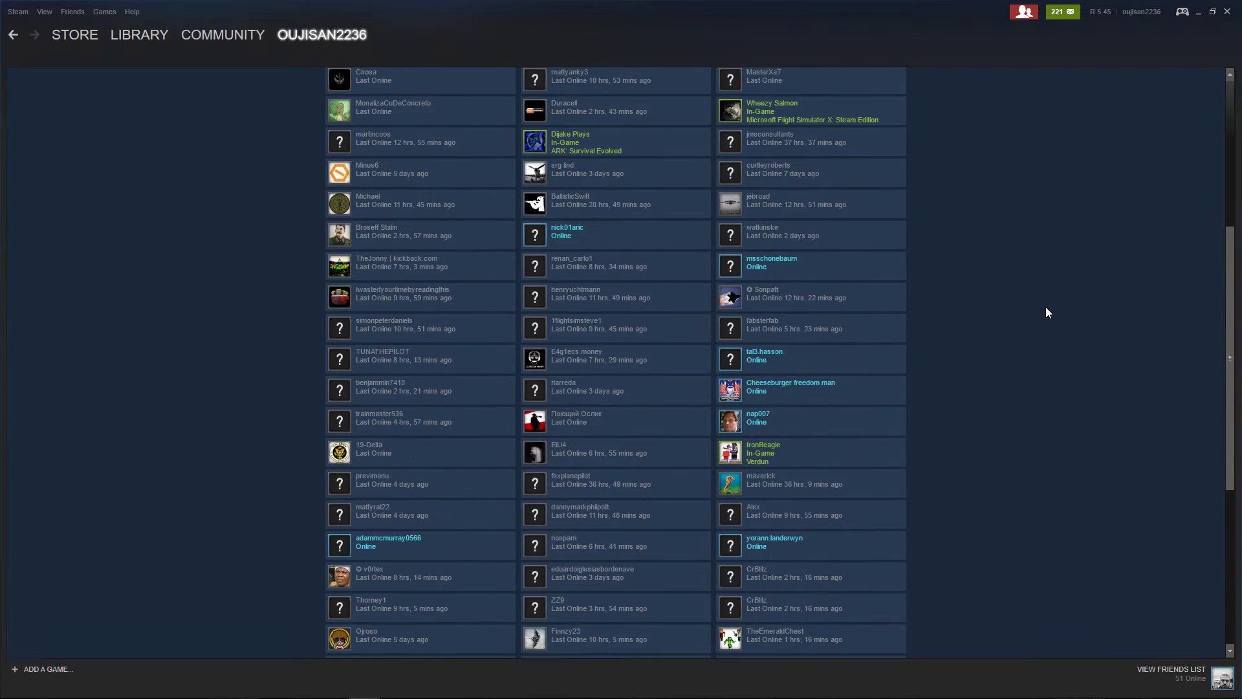
{"action": "scroll", "coordinate": [1046, 309], "scroll_direction": "up", "scroll_amount": 3}
{"action": "scroll", "coordinate": [1070, 295], "scroll_direction": "down", "scroll_amount": 1}
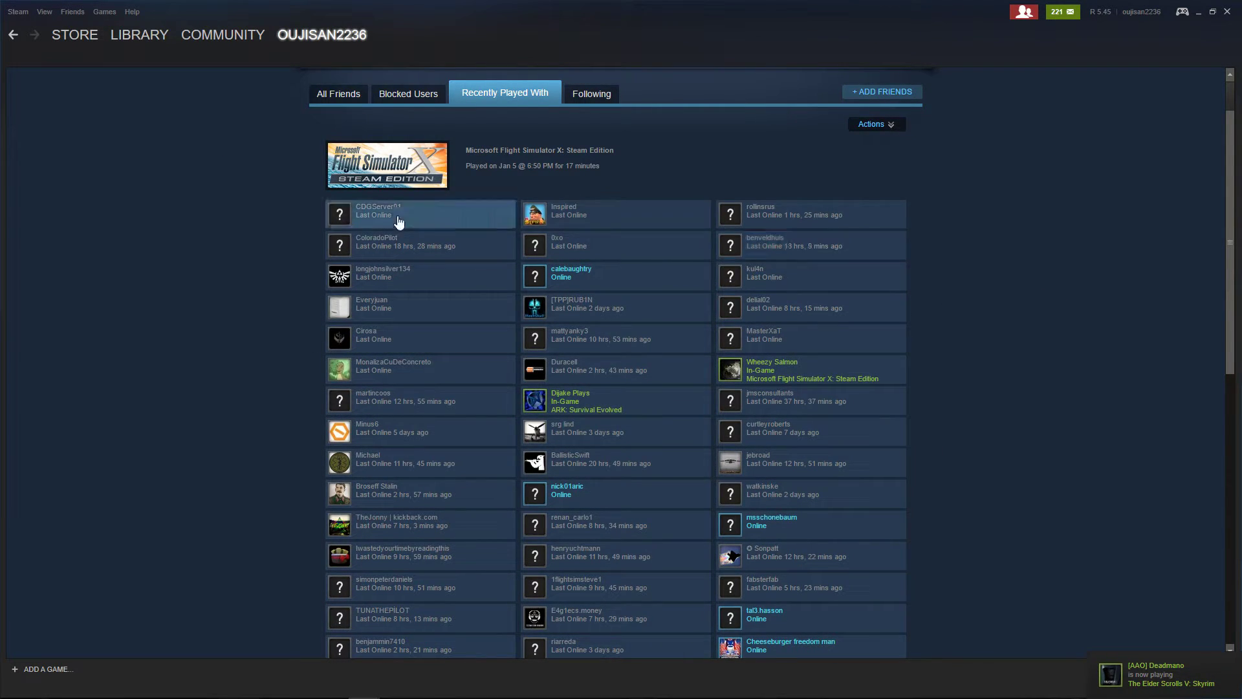
{"action": "scroll", "coordinate": [766, 369], "scroll_direction": "down", "scroll_amount": 1}
{"action": "scroll", "coordinate": [582, 368], "scroll_direction": "down", "scroll_amount": 1}
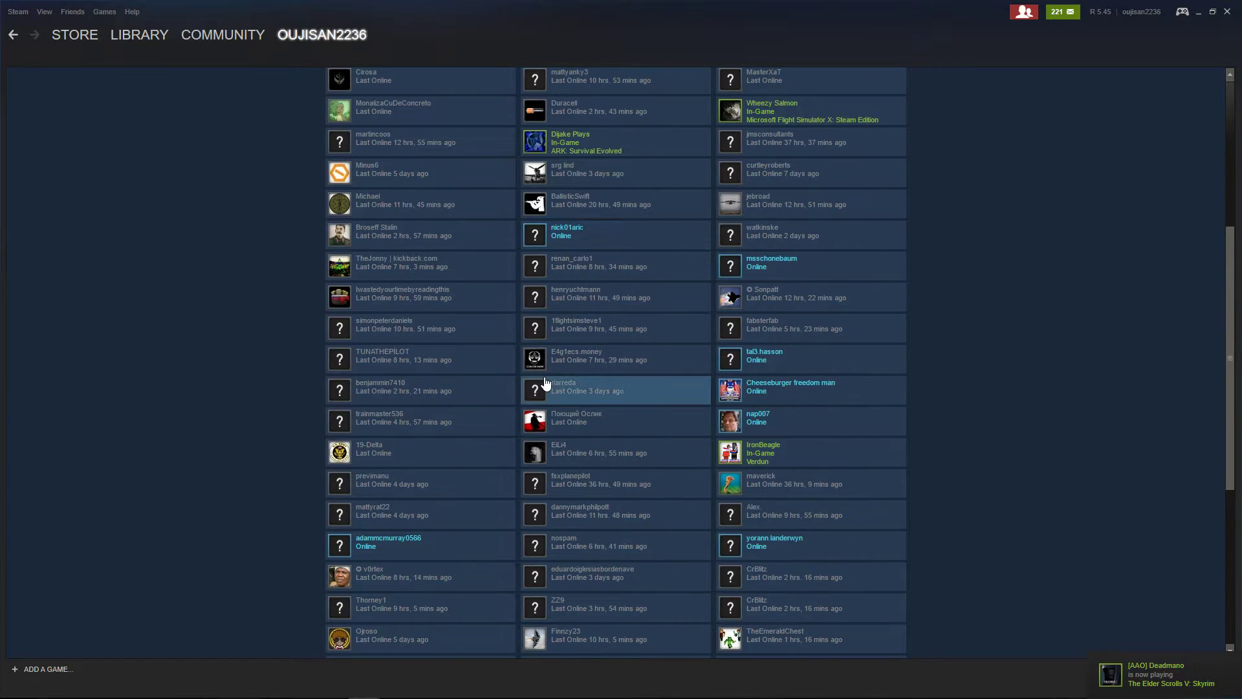
{"action": "scroll", "coordinate": [932, 168], "scroll_direction": "down", "scroll_amount": 2}
{"action": "scroll", "coordinate": [915, 161], "scroll_direction": "up", "scroll_amount": 1}
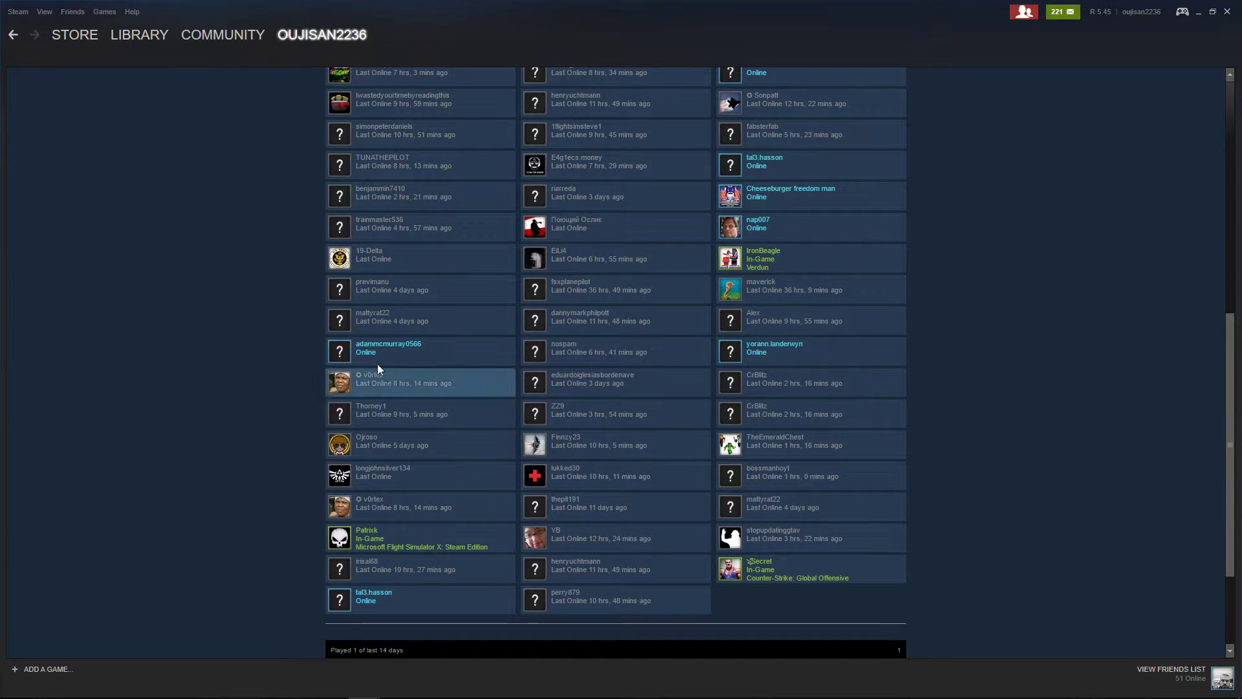
{"action": "mouse_move", "coordinate": [777, 452]}
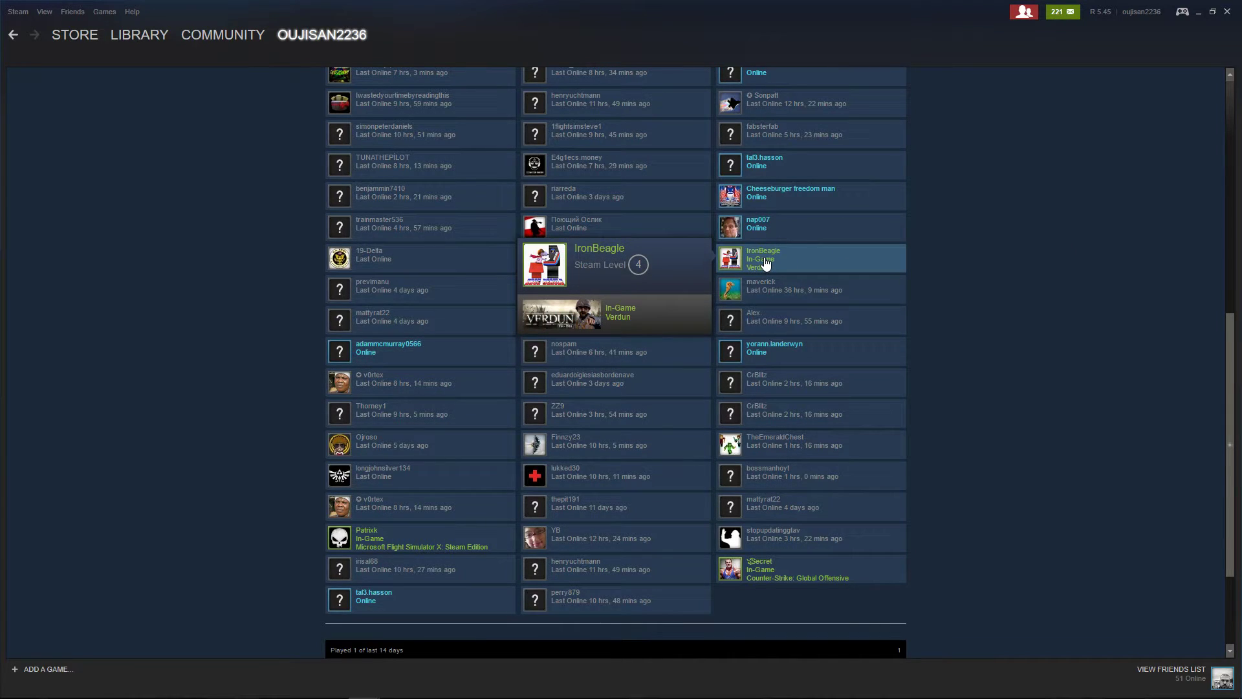
{"action": "left_click", "coordinate": [766, 265]}
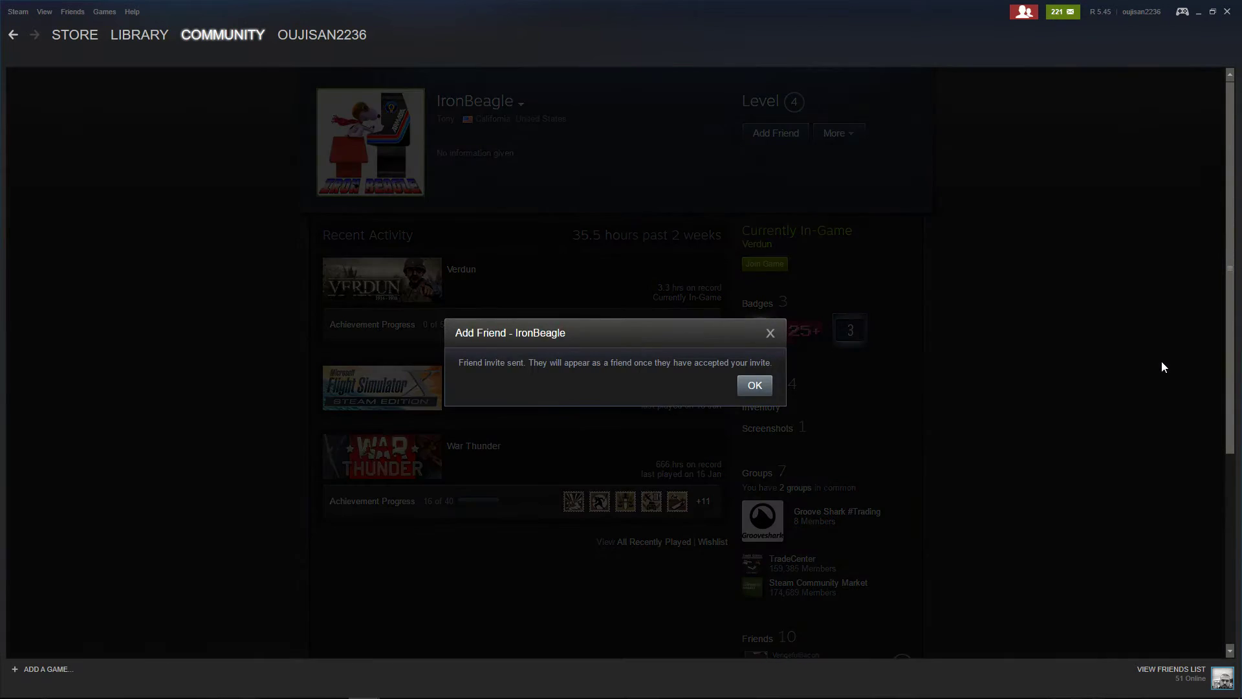
{"action": "left_click", "coordinate": [752, 385]}
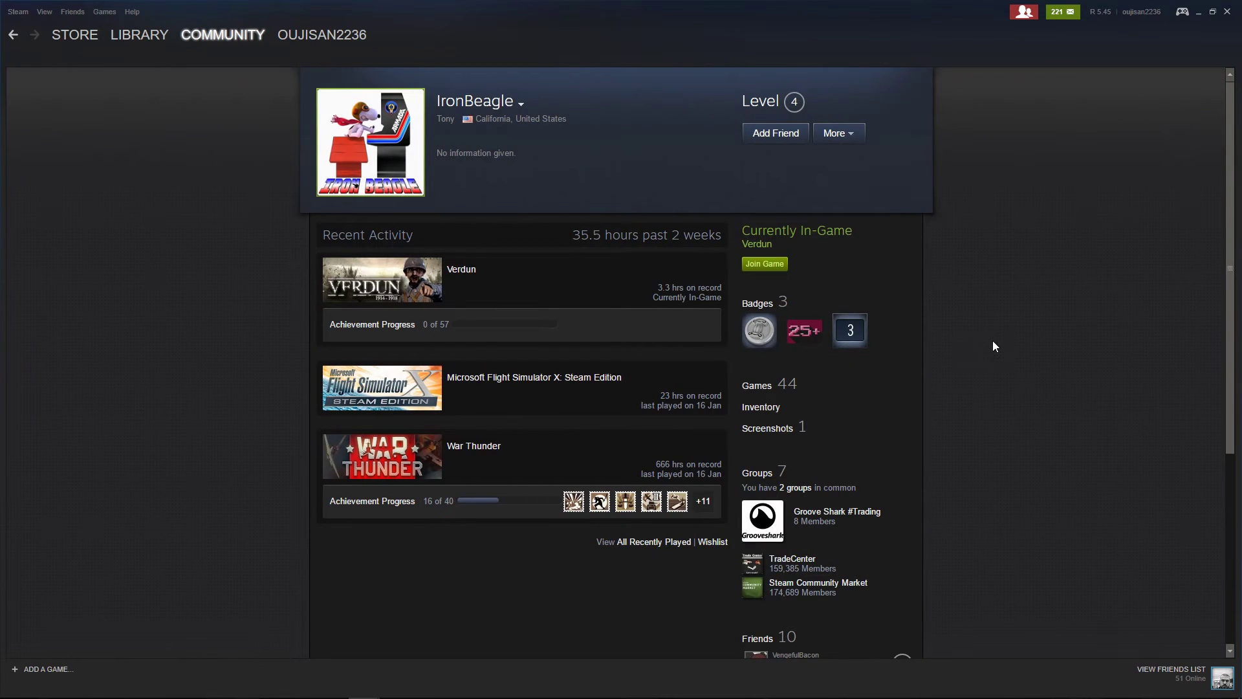
{"action": "left_click", "coordinate": [1058, 15]}
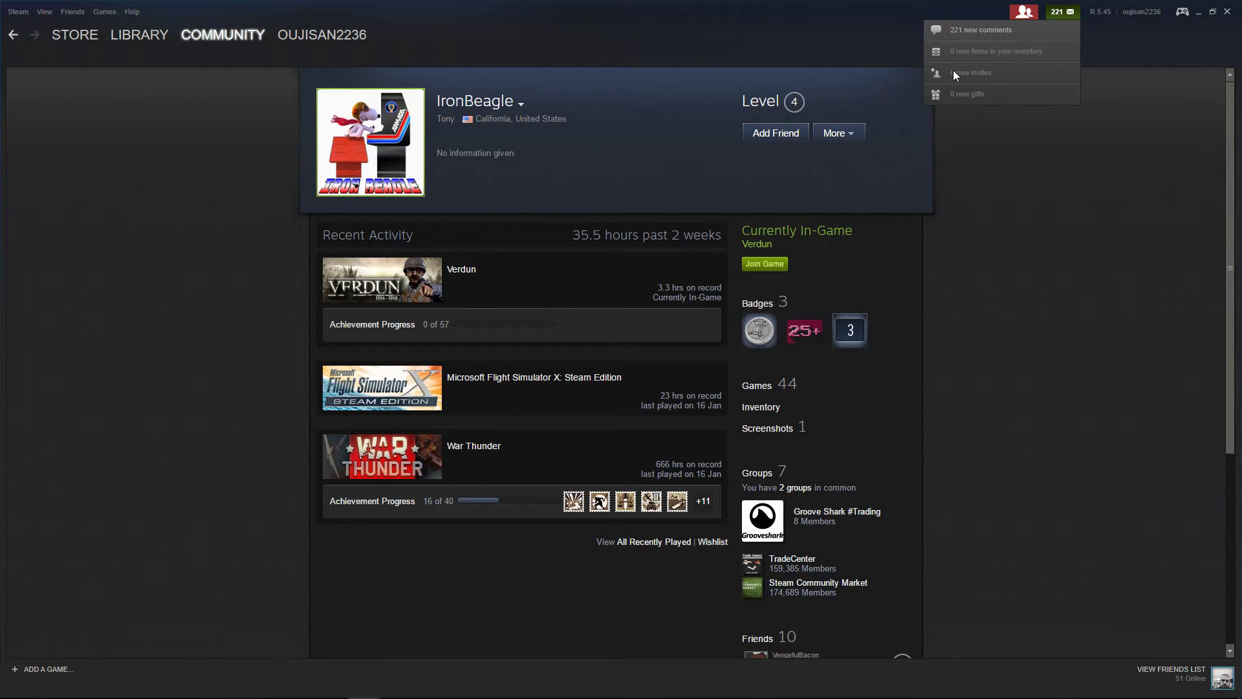
{"action": "left_click", "coordinate": [1032, 282]}
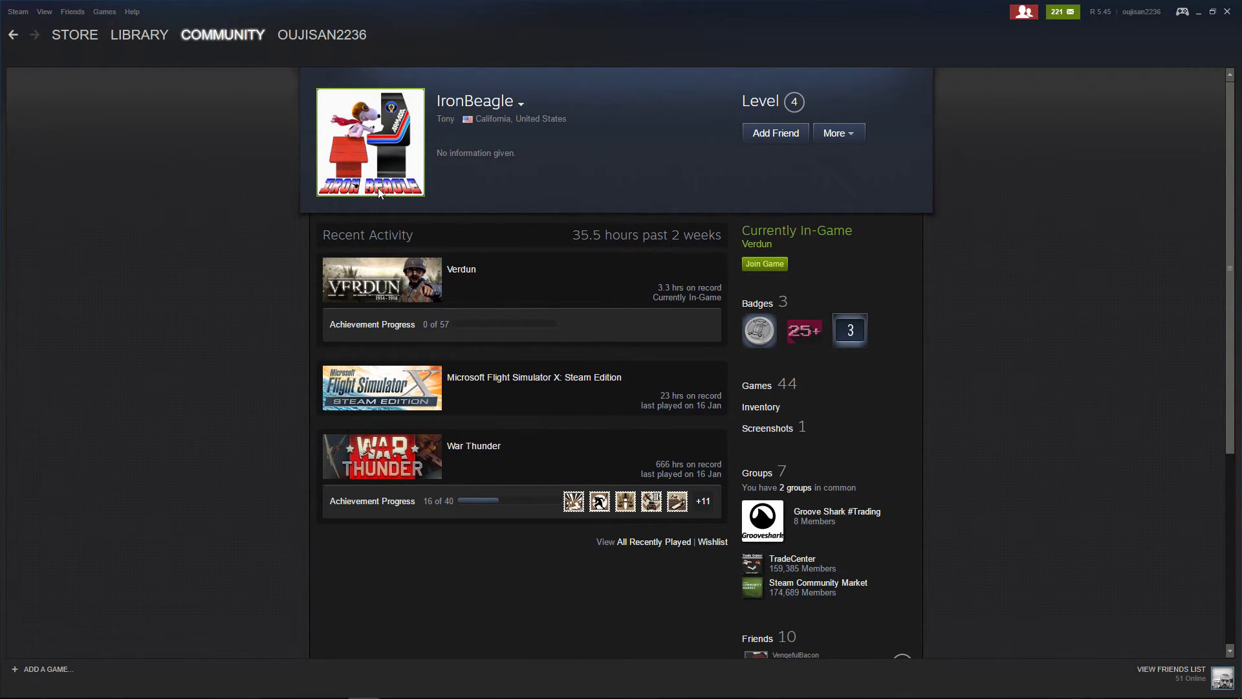
{"action": "left_click", "coordinate": [855, 137]}
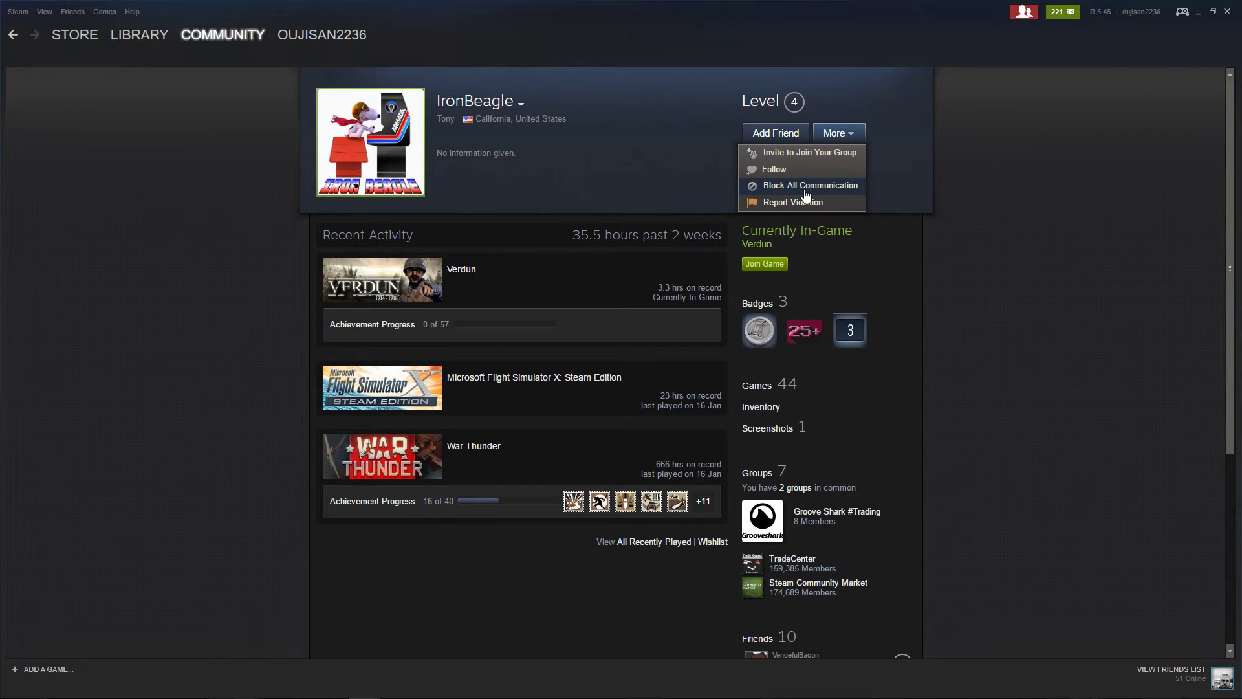
{"action": "mouse_move", "coordinate": [321, 35]}
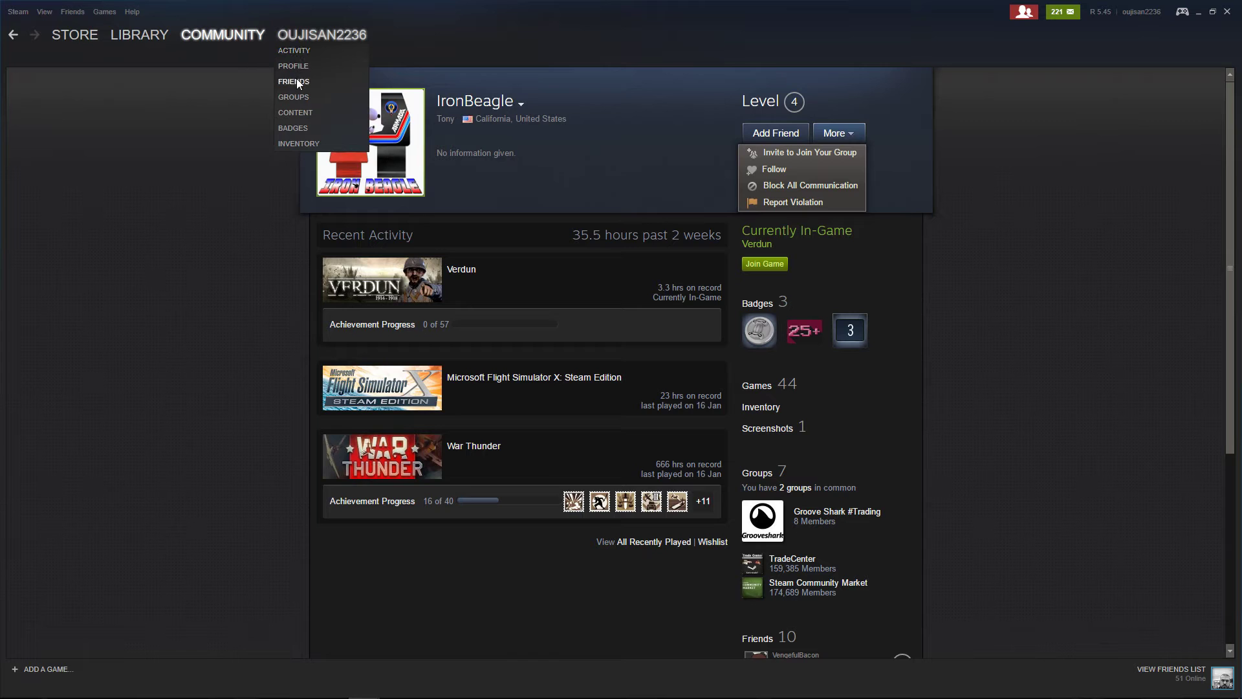
Review the Blocked Users tab, open mAry!'s profile, and check the notifications summary.
{"action": "left_click", "coordinate": [297, 84]}
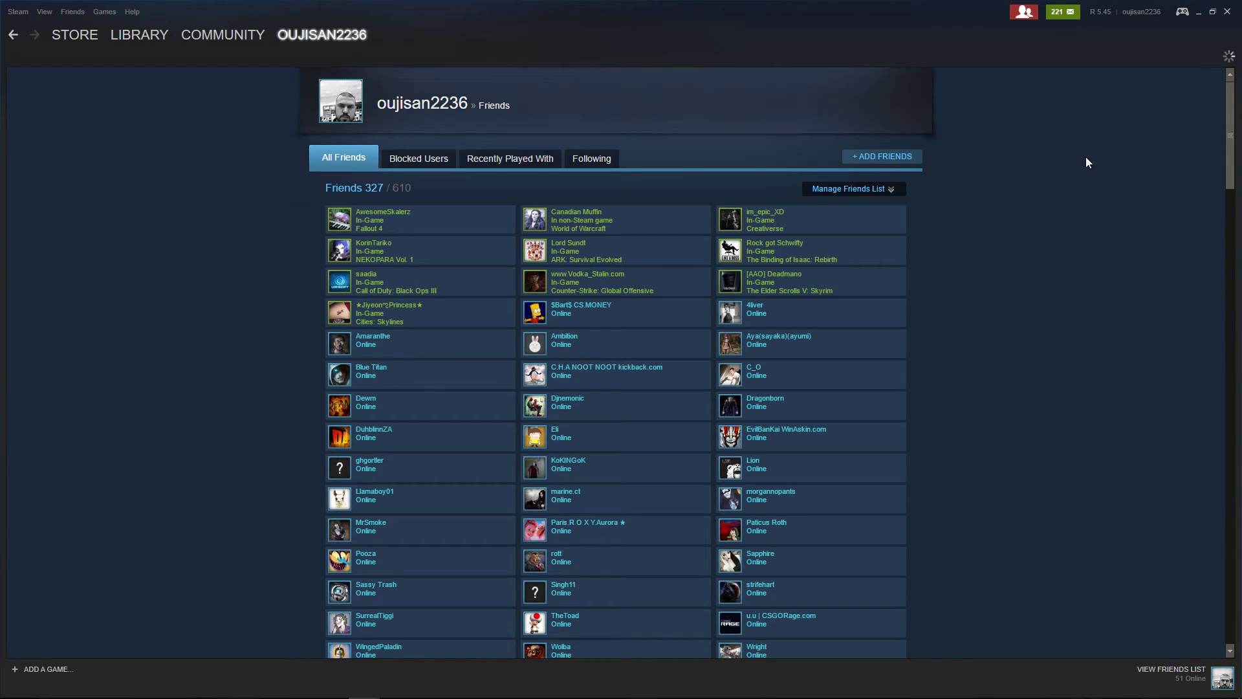
{"action": "left_click", "coordinate": [418, 161]}
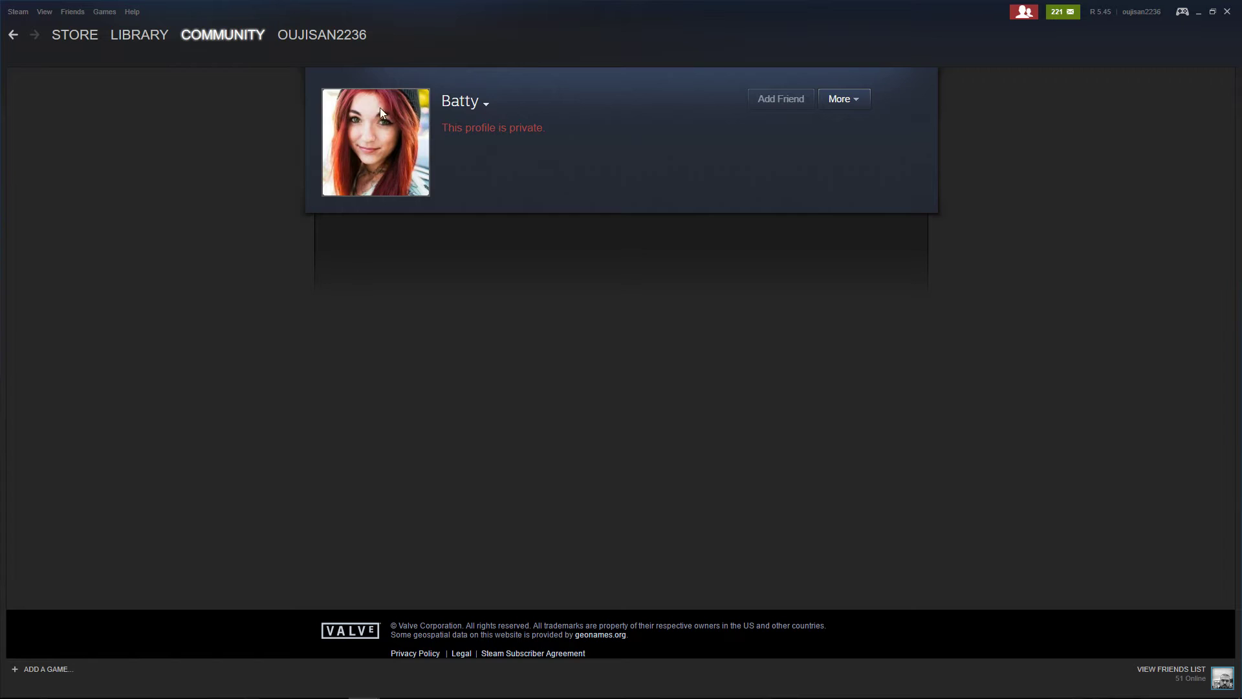
{"action": "left_click", "coordinate": [13, 34]}
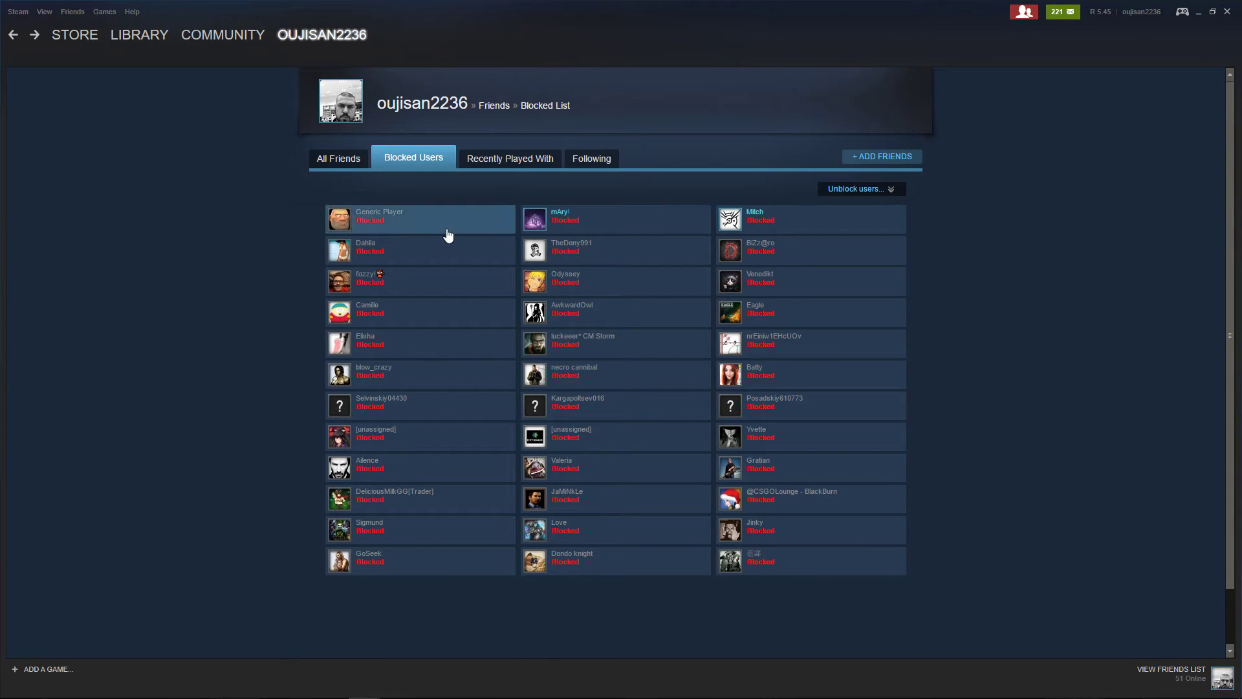
{"action": "left_click", "coordinate": [633, 226]}
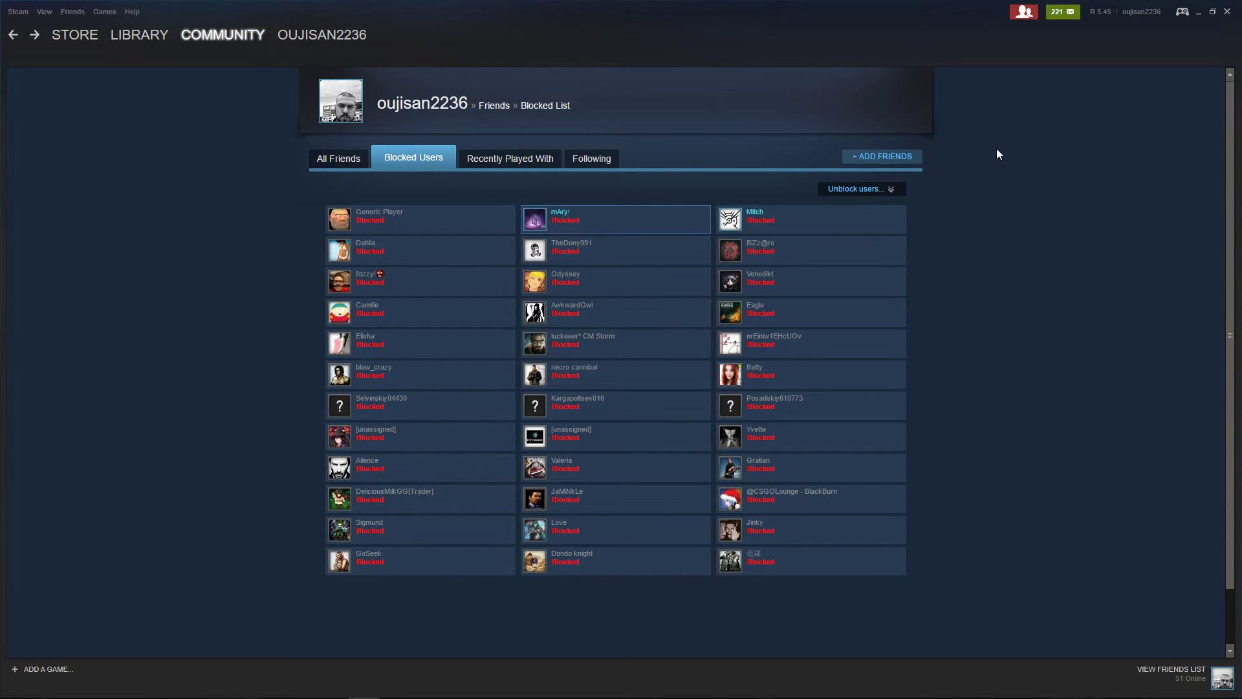
{"action": "scroll", "coordinate": [866, 337], "scroll_direction": "down", "scroll_amount": 3}
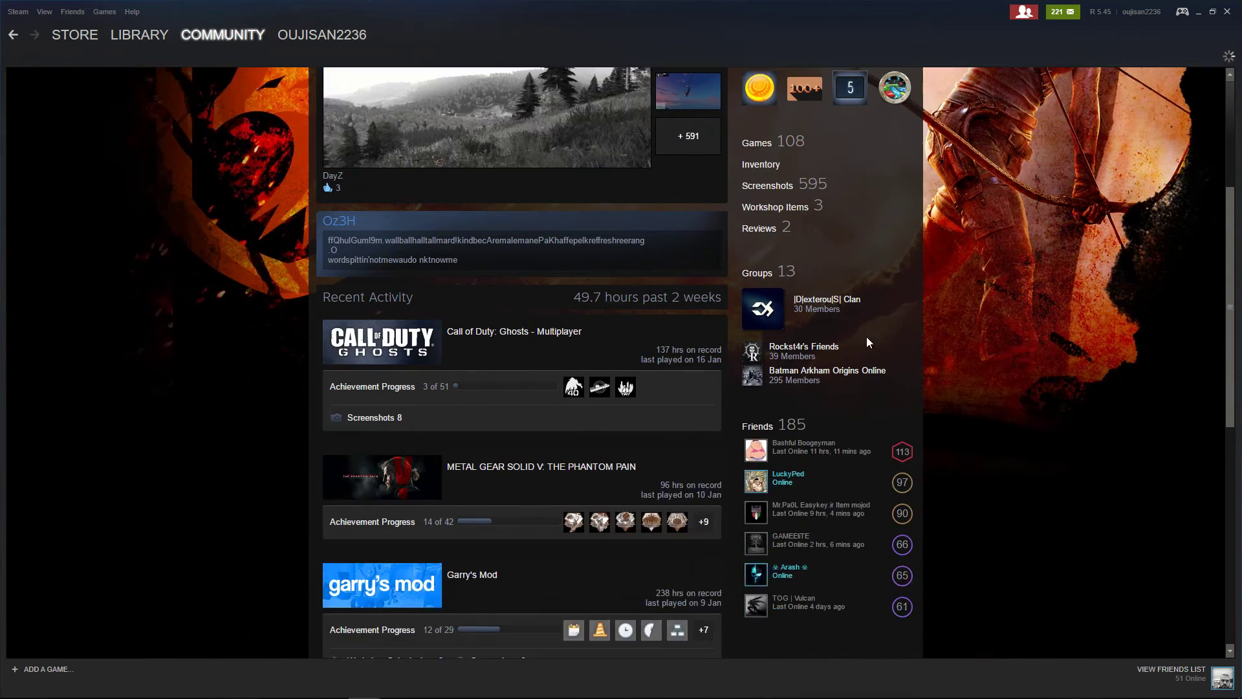
{"action": "scroll", "coordinate": [1002, 258], "scroll_direction": "down", "scroll_amount": 5}
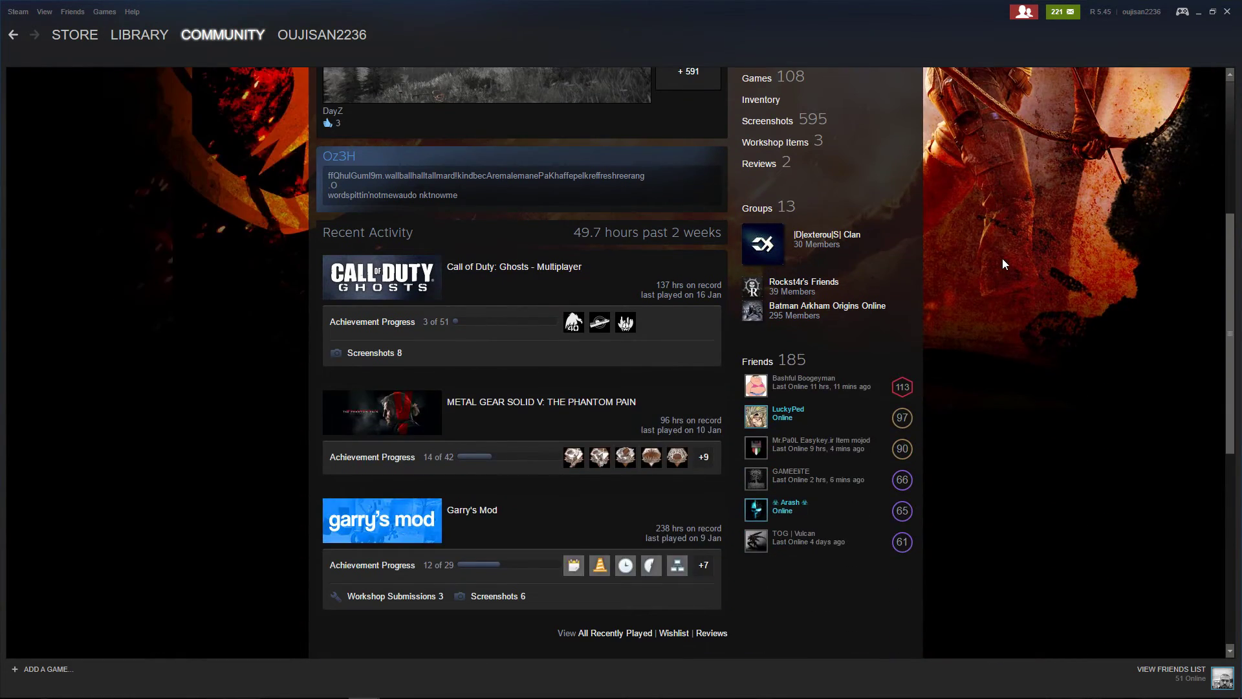
{"action": "scroll", "coordinate": [1003, 259], "scroll_direction": "down", "scroll_amount": 5}
{"action": "scroll", "coordinate": [532, 260], "scroll_direction": "up", "scroll_amount": 10}
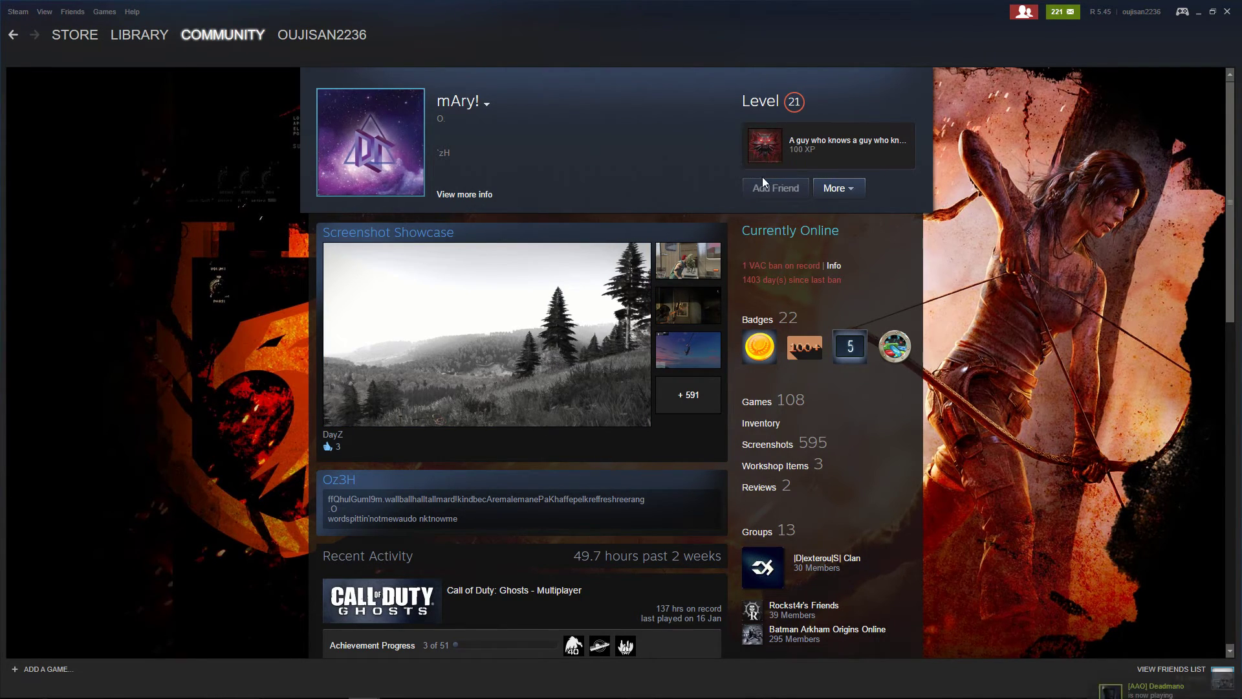
{"action": "left_click", "coordinate": [1055, 11]}
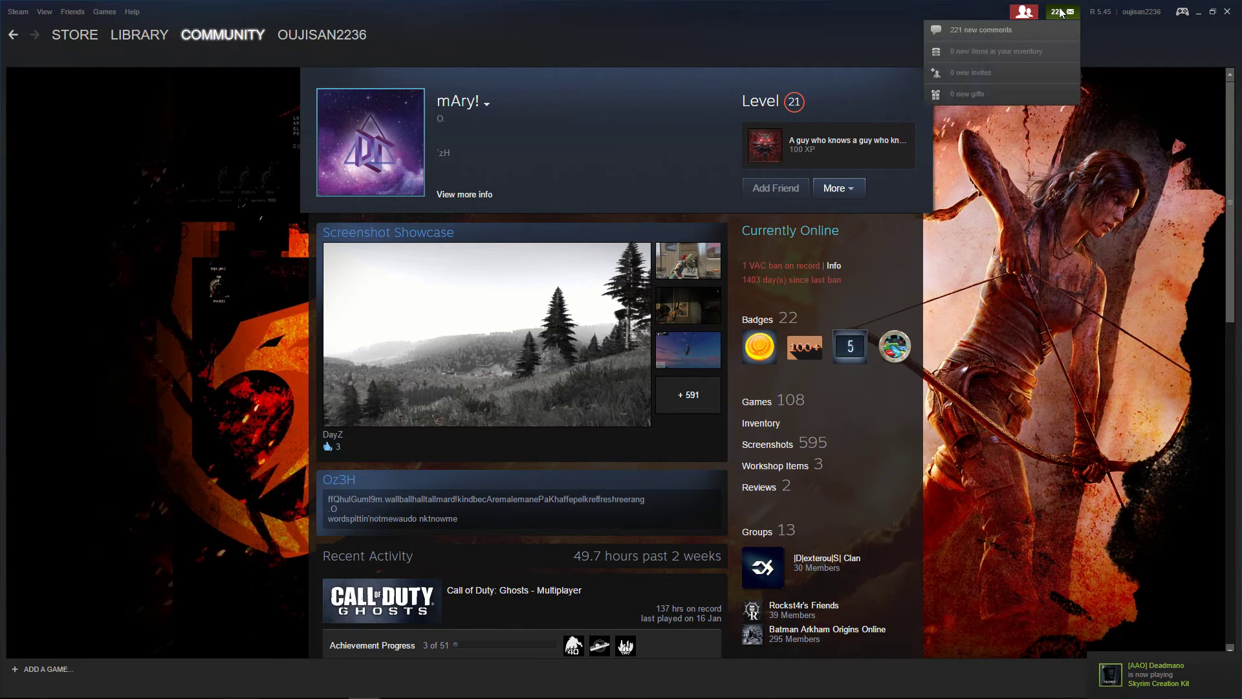
{"action": "left_click", "coordinate": [784, 15]}
{"action": "mouse_move", "coordinate": [321, 35]}
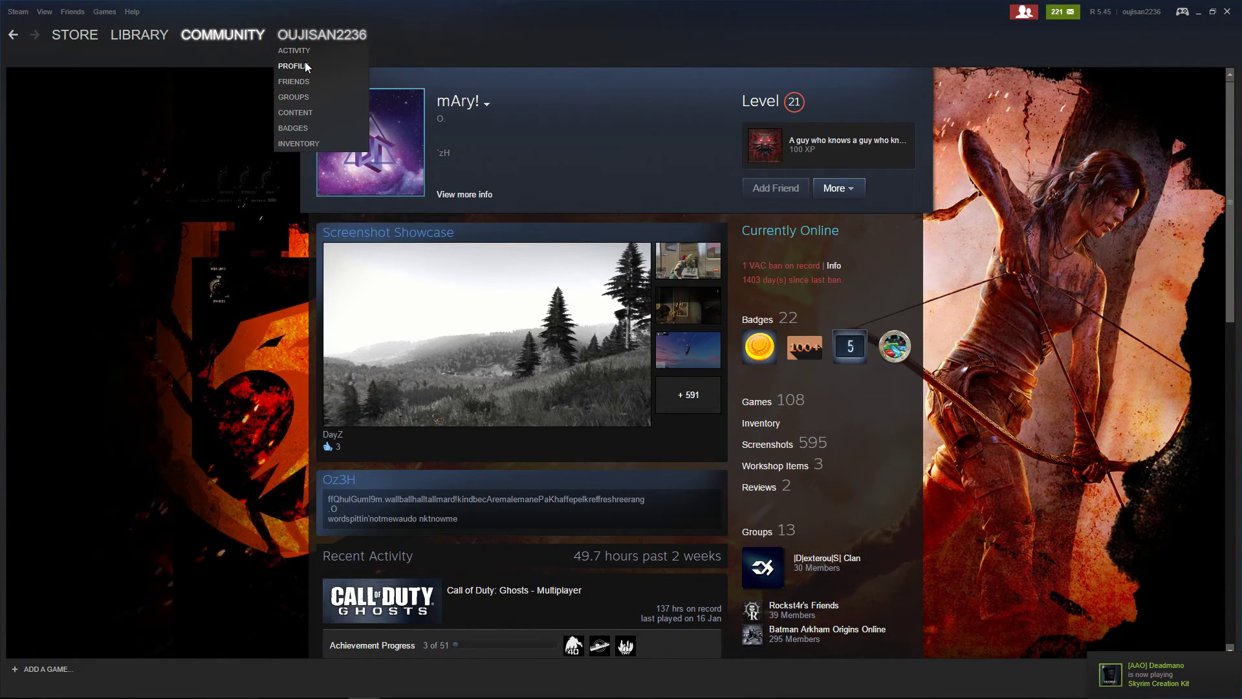
Unfriend Amaranthe via More > Unfriend, then go to your OUJISAN2236 profile.
{"action": "left_click", "coordinate": [300, 78]}
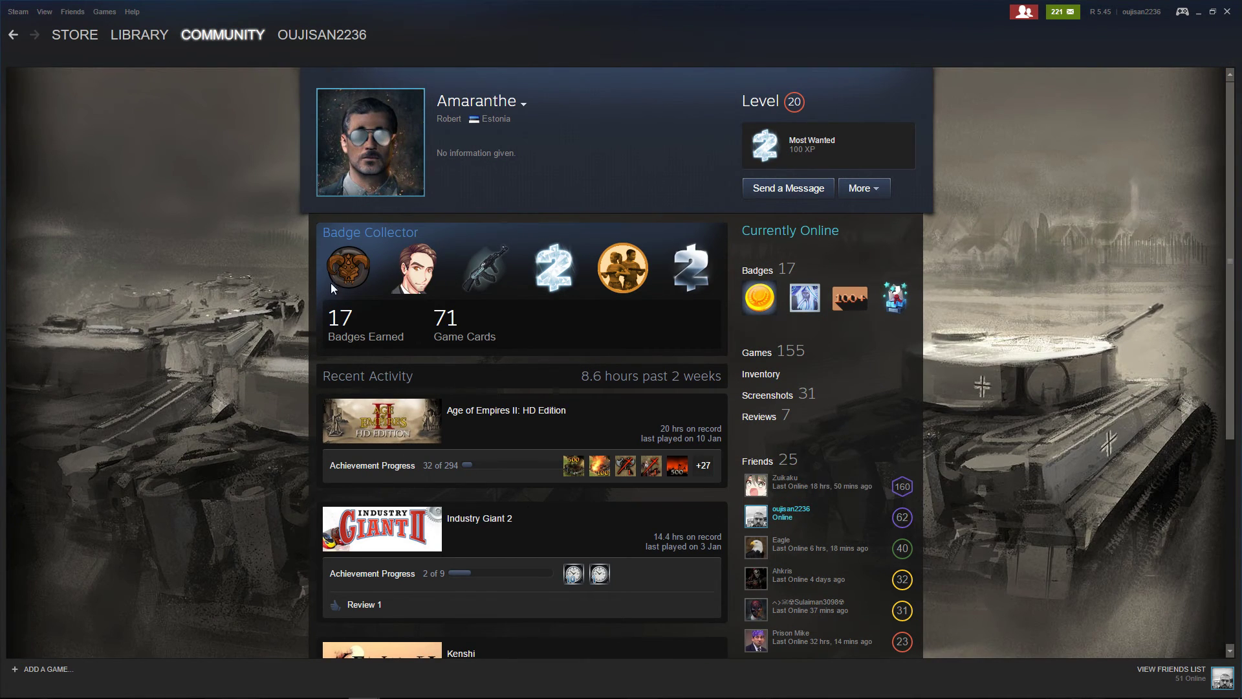
{"action": "left_click", "coordinate": [866, 190]}
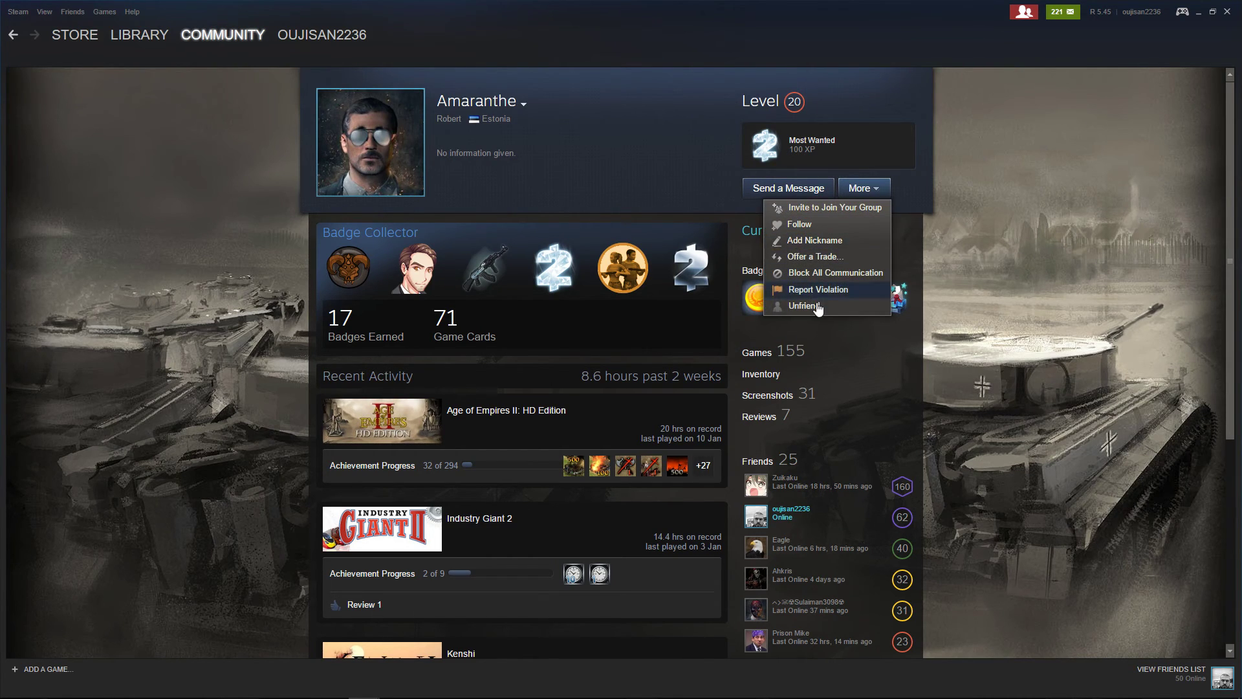
{"action": "left_click", "coordinate": [1045, 311]}
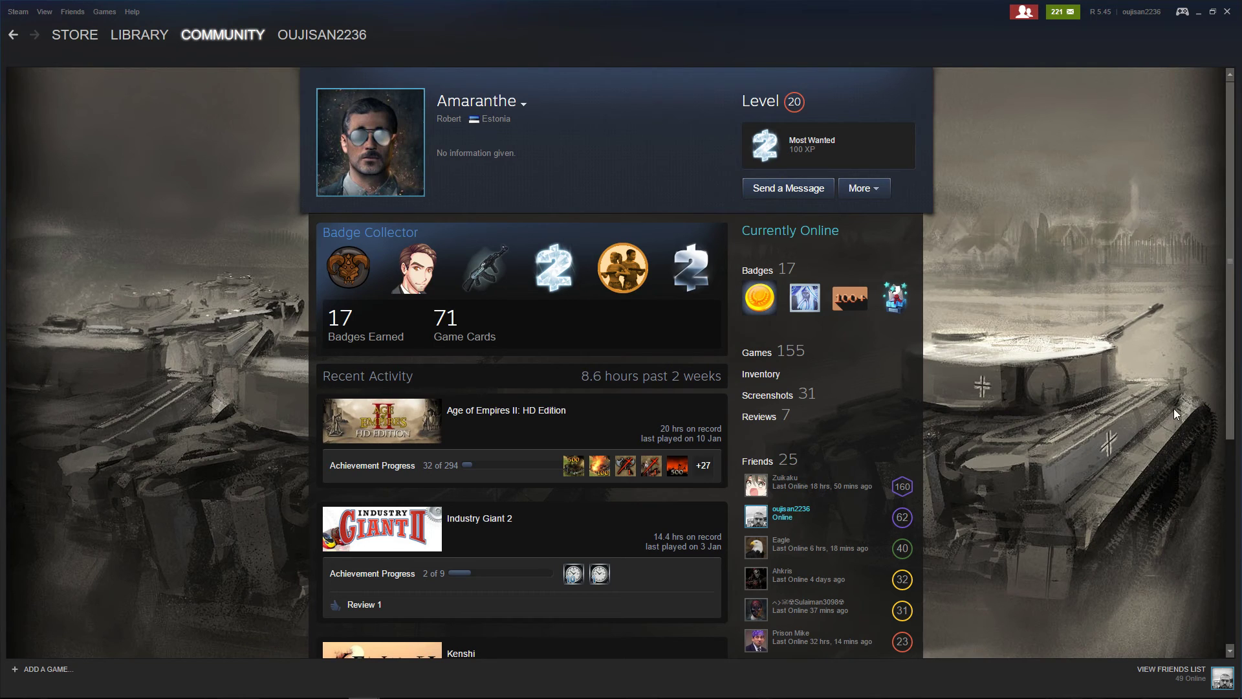
{"action": "scroll", "coordinate": [1173, 409], "scroll_direction": "down", "scroll_amount": 3}
{"action": "scroll", "coordinate": [1170, 401], "scroll_direction": "down", "scroll_amount": 2}
{"action": "scroll", "coordinate": [1160, 391], "scroll_direction": "up", "scroll_amount": 5}
{"action": "left_click", "coordinate": [323, 65]}
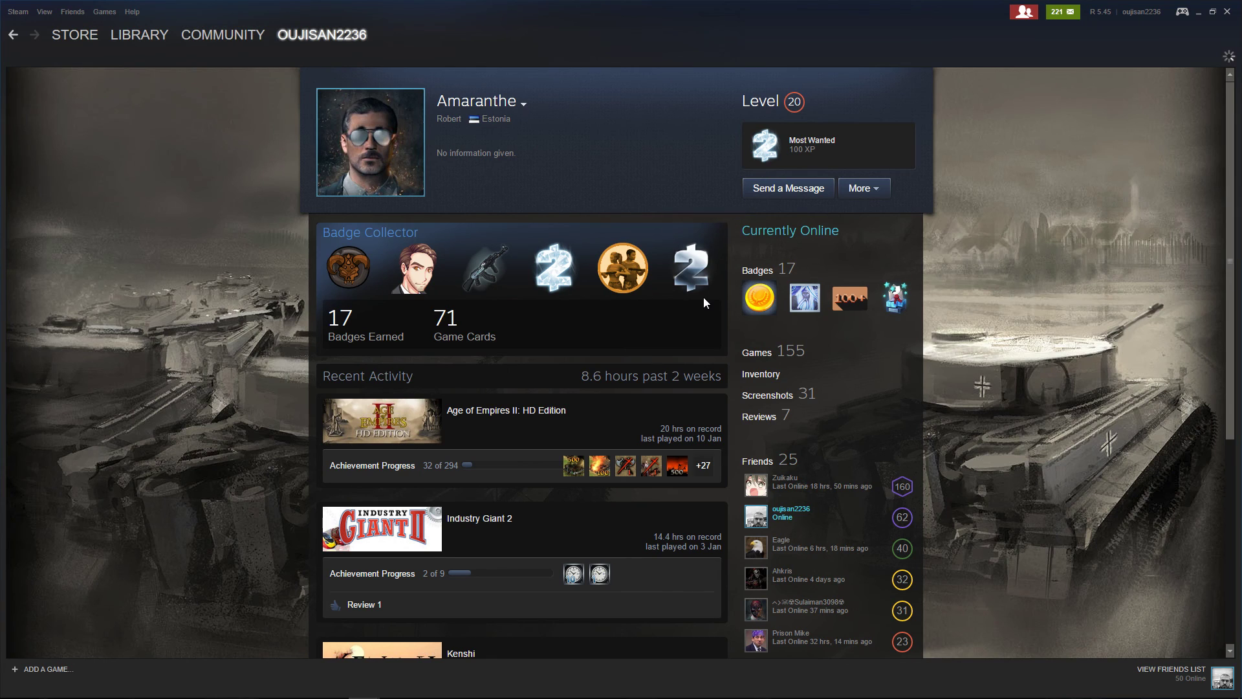